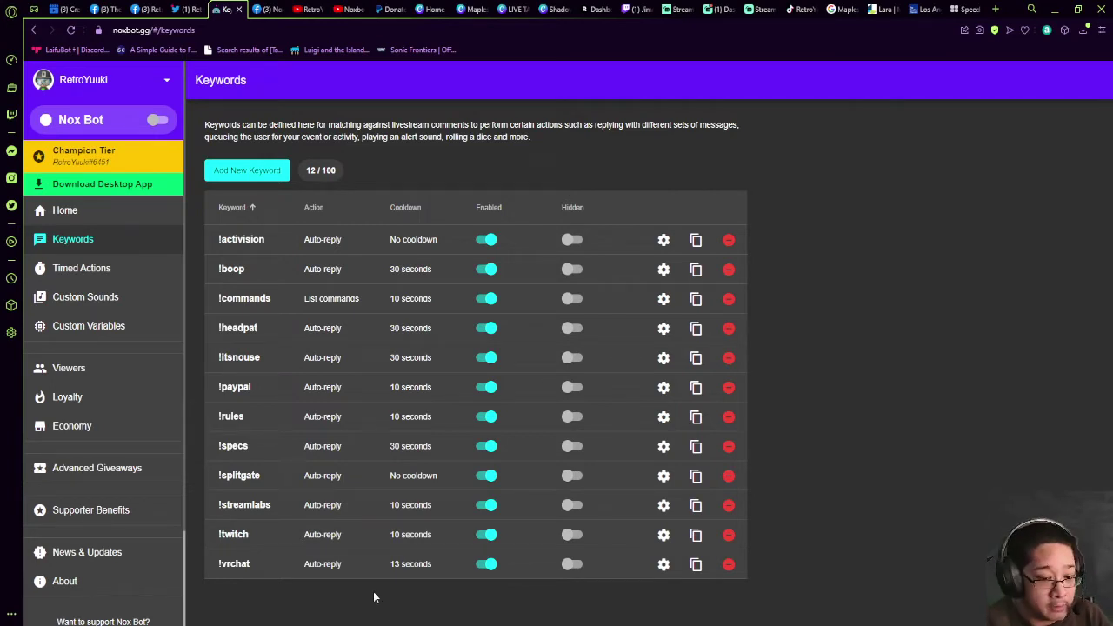
Look at the supporter benefits comparison across tiers and return to the keywords list
left_click(64, 518)
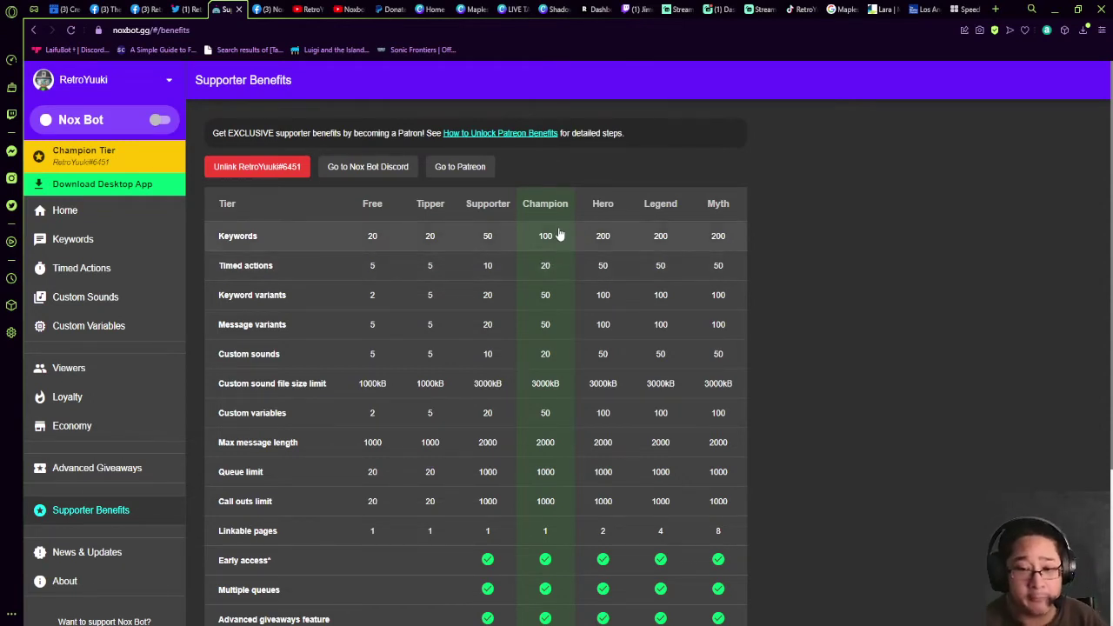
left_click(164, 241)
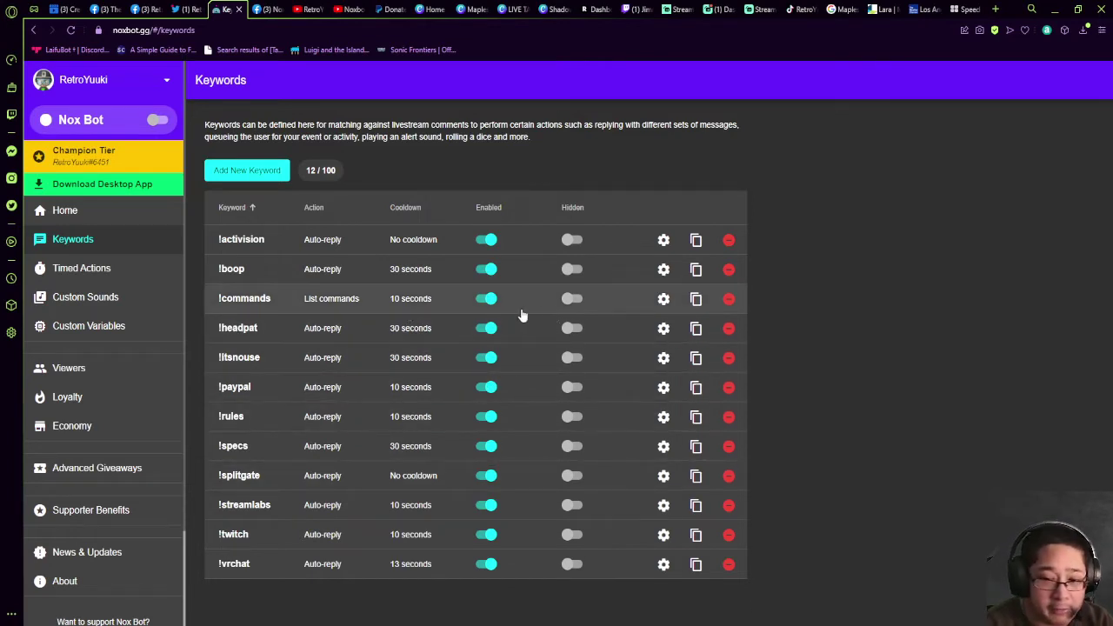
Start a new keyword "!hello" matched by Starts with, leaving case sensitivity off
left_click(265, 174)
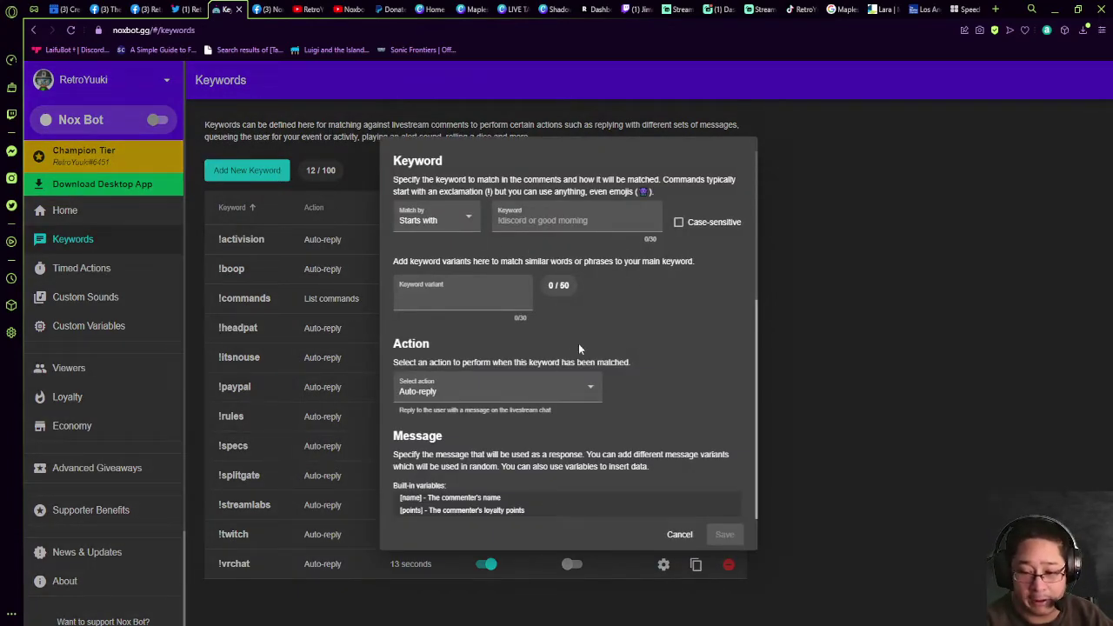
left_click(405, 224)
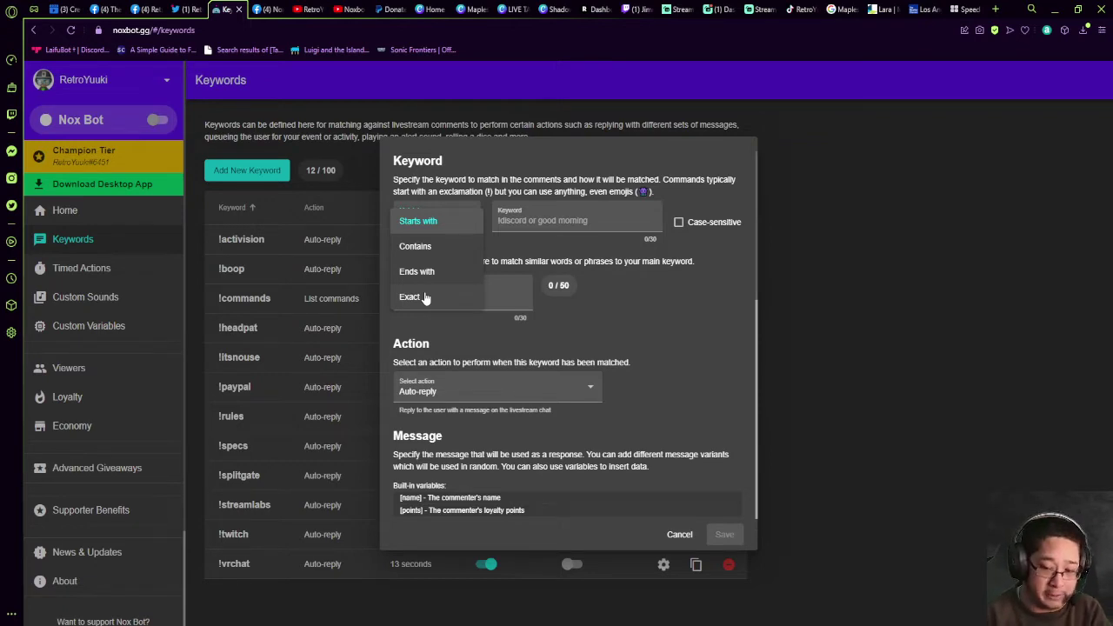
left_click(453, 228)
left_click(550, 216)
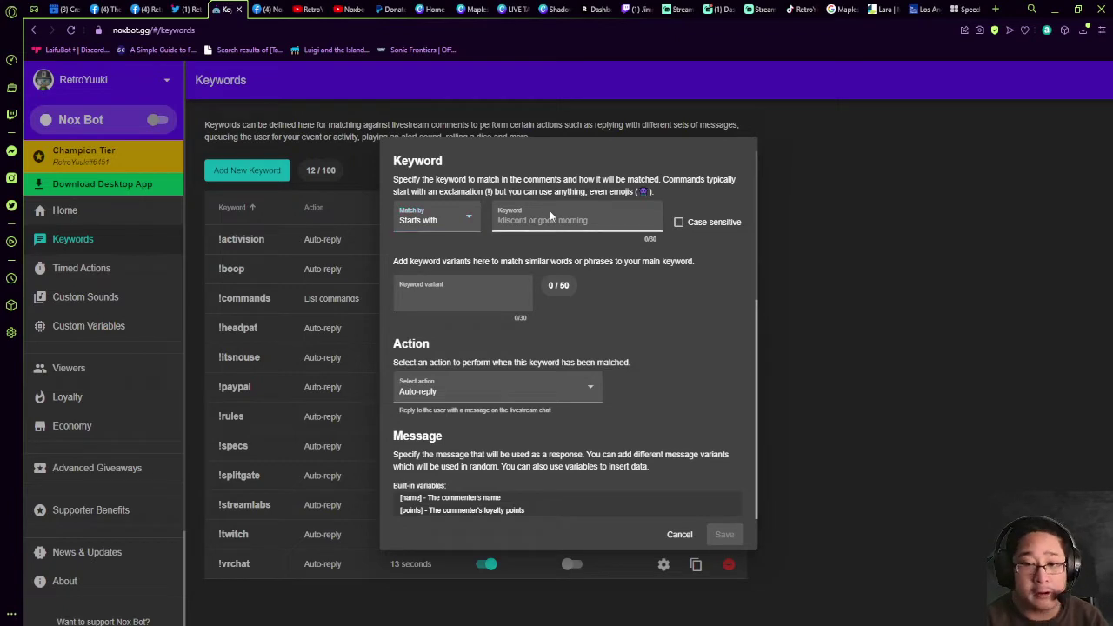
type("!")
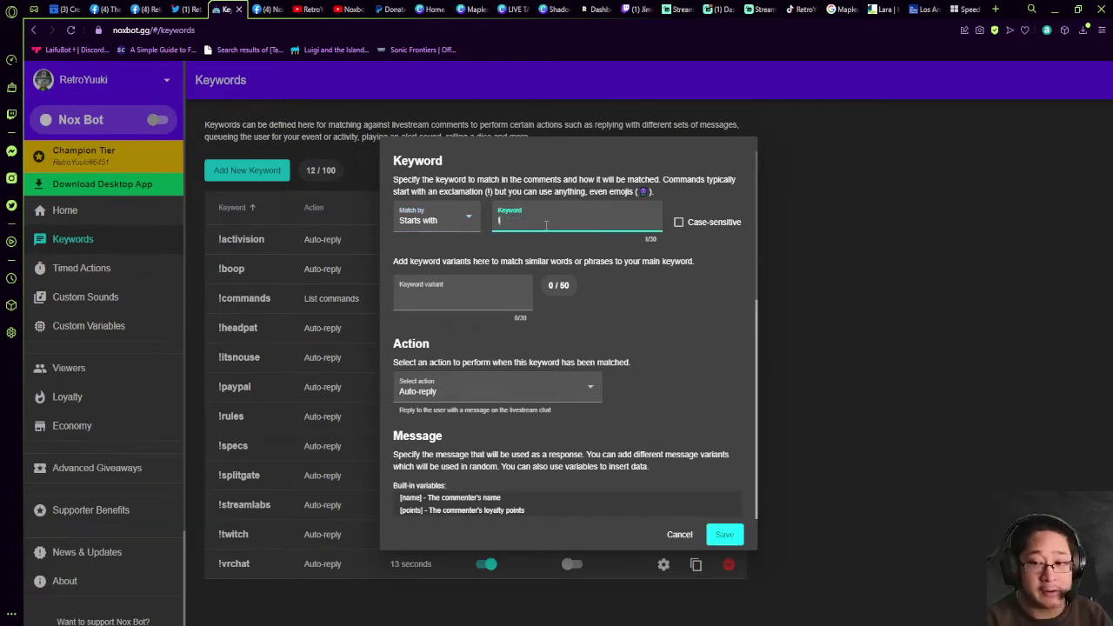
type("hello")
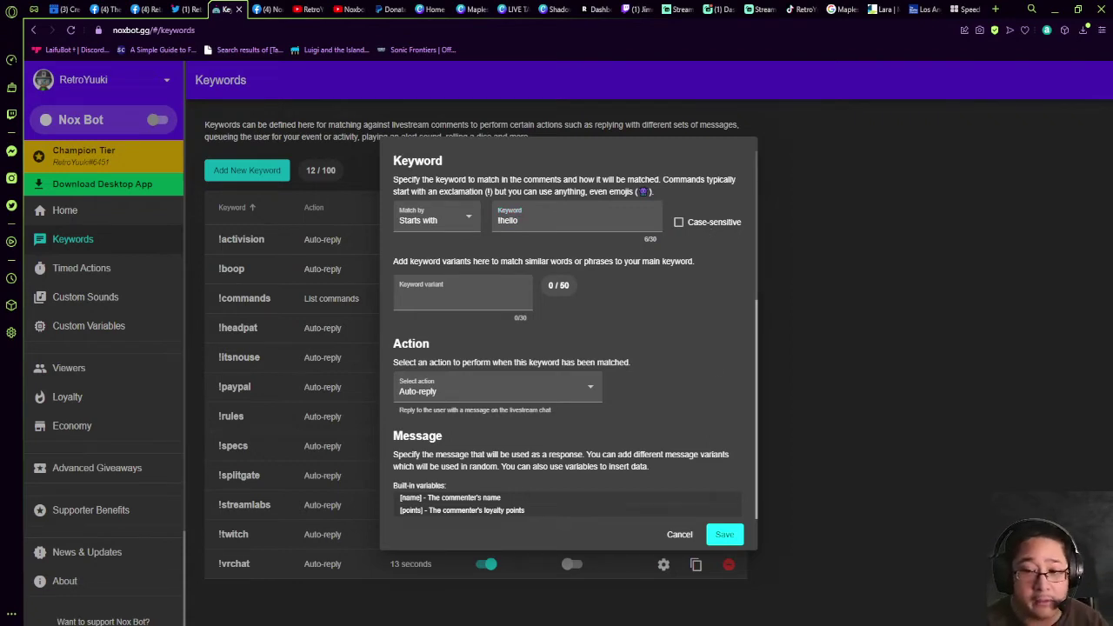
left_click(517, 223)
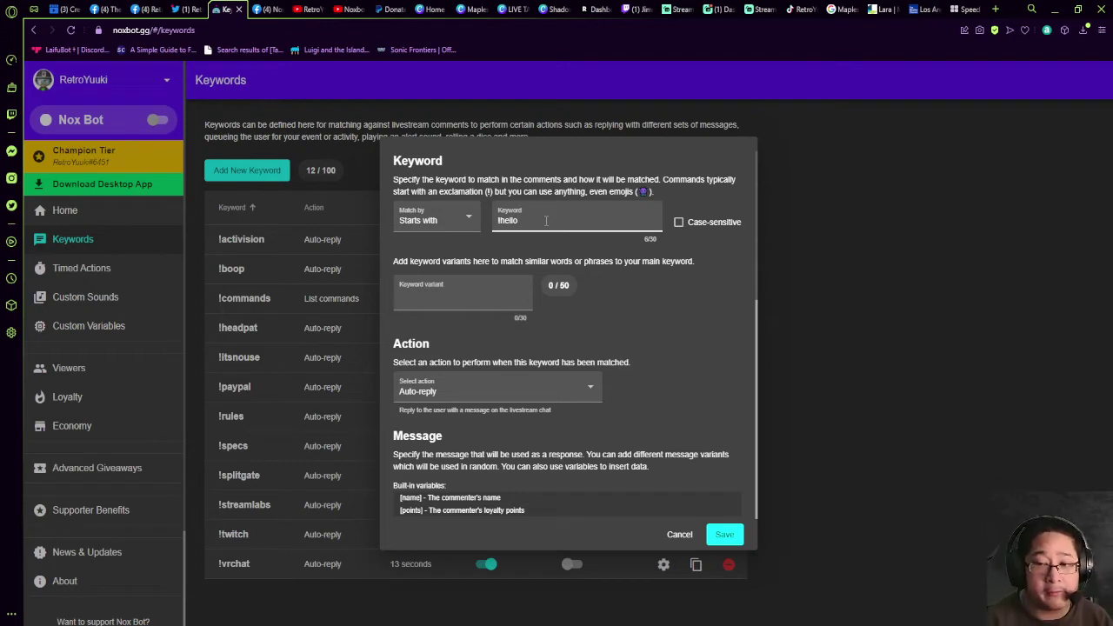
left_click(678, 222)
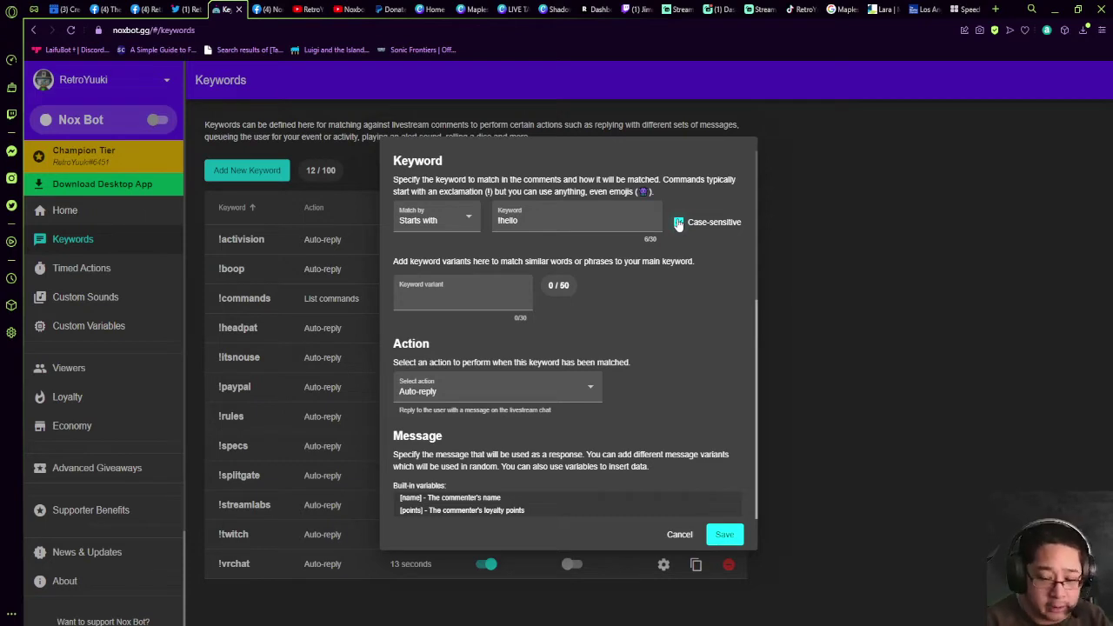
left_click(678, 223)
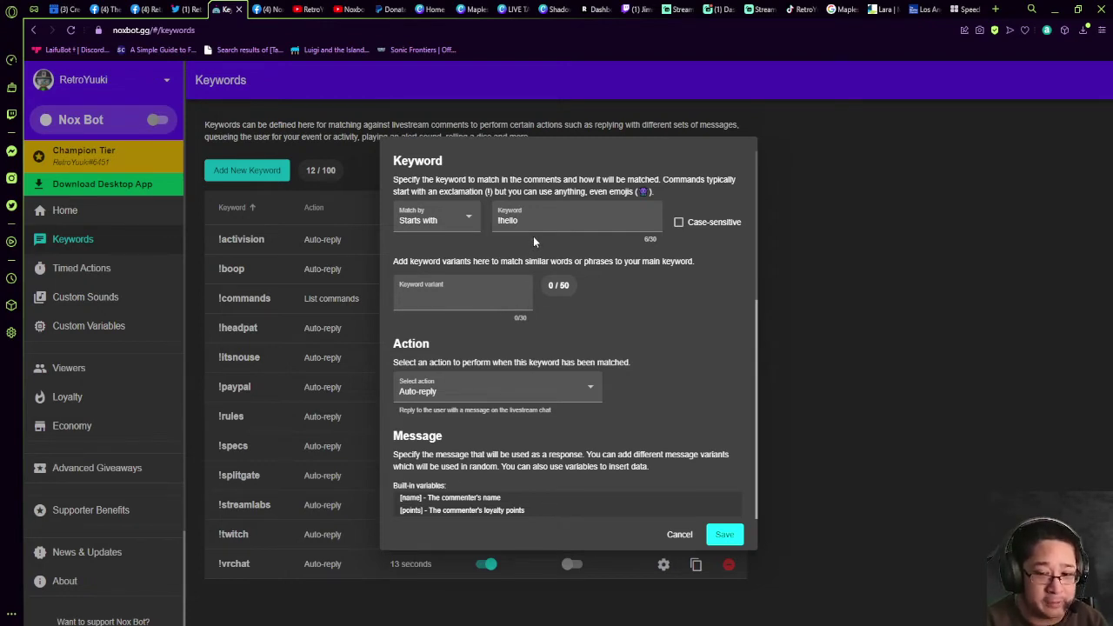
Keep Auto-reply as the keyword's action and enter "Hello, [name]" as its response message
left_click(497, 287)
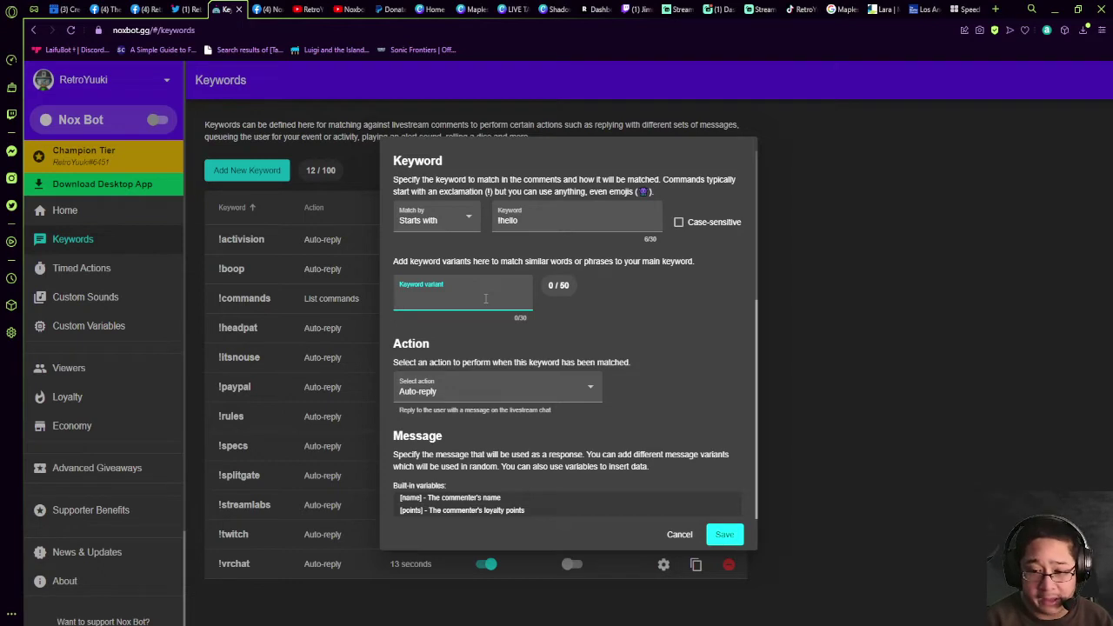
scroll(617, 270, "down", 2)
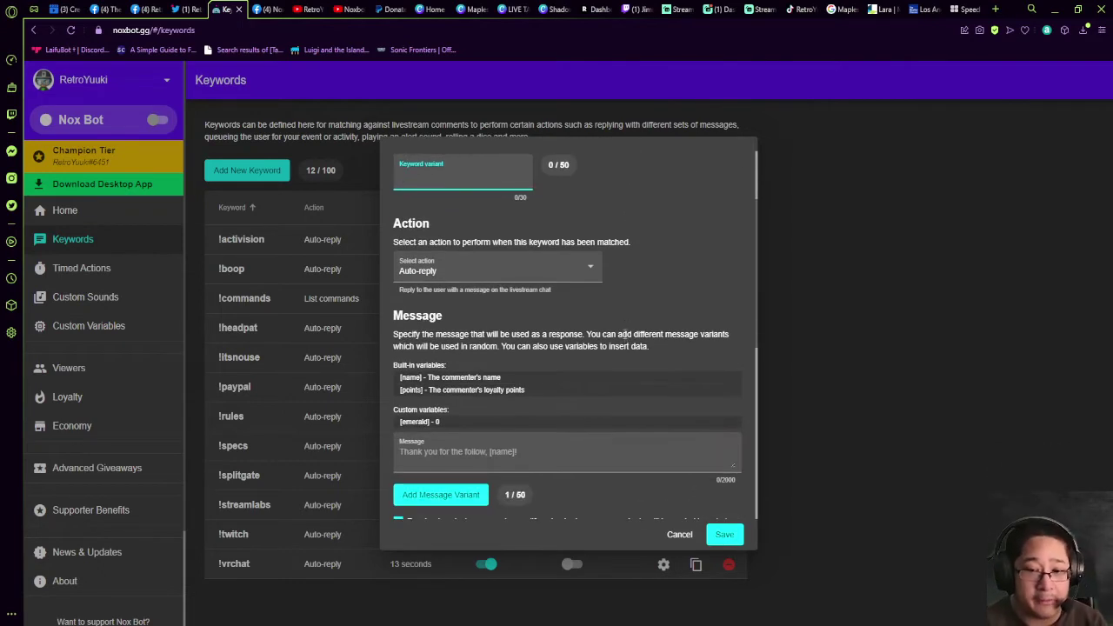
left_click(509, 270)
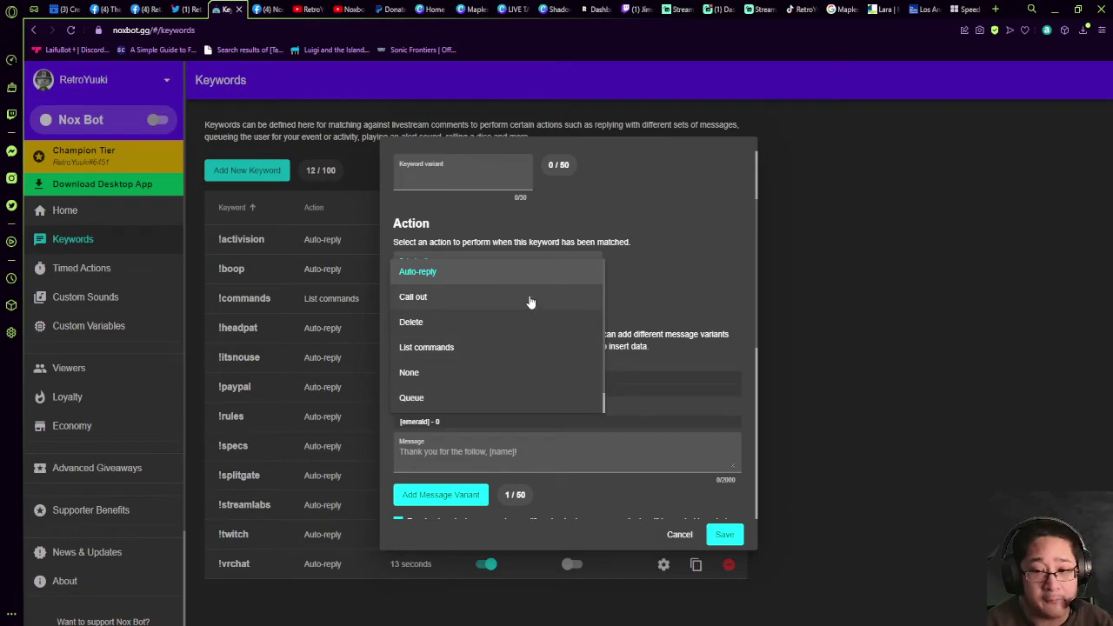
left_click(556, 282)
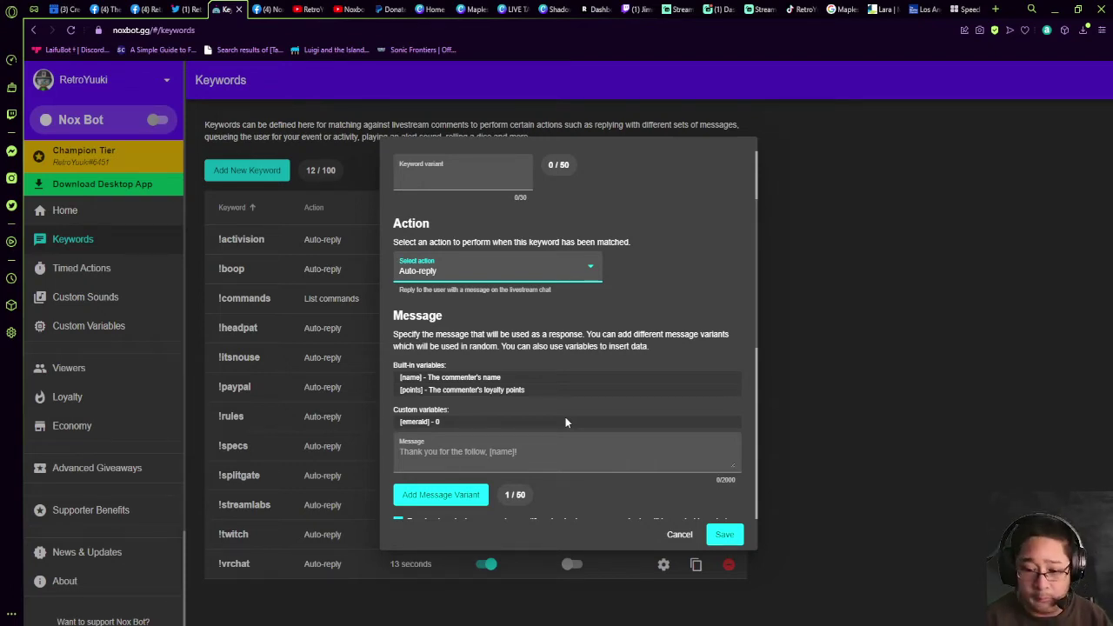
left_click(571, 448)
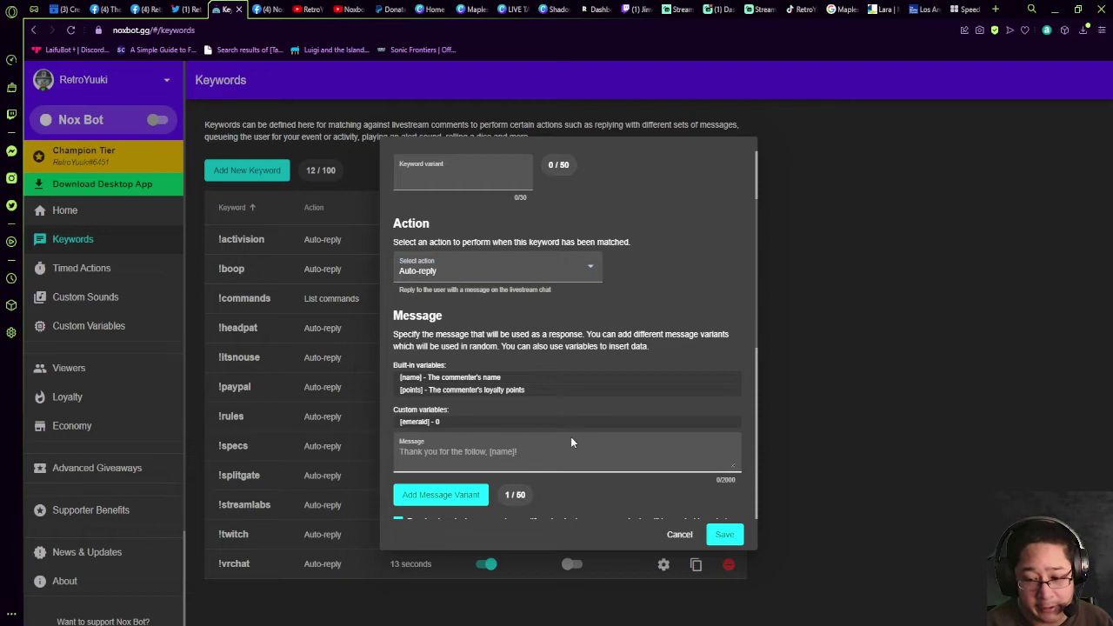
type("Hell")
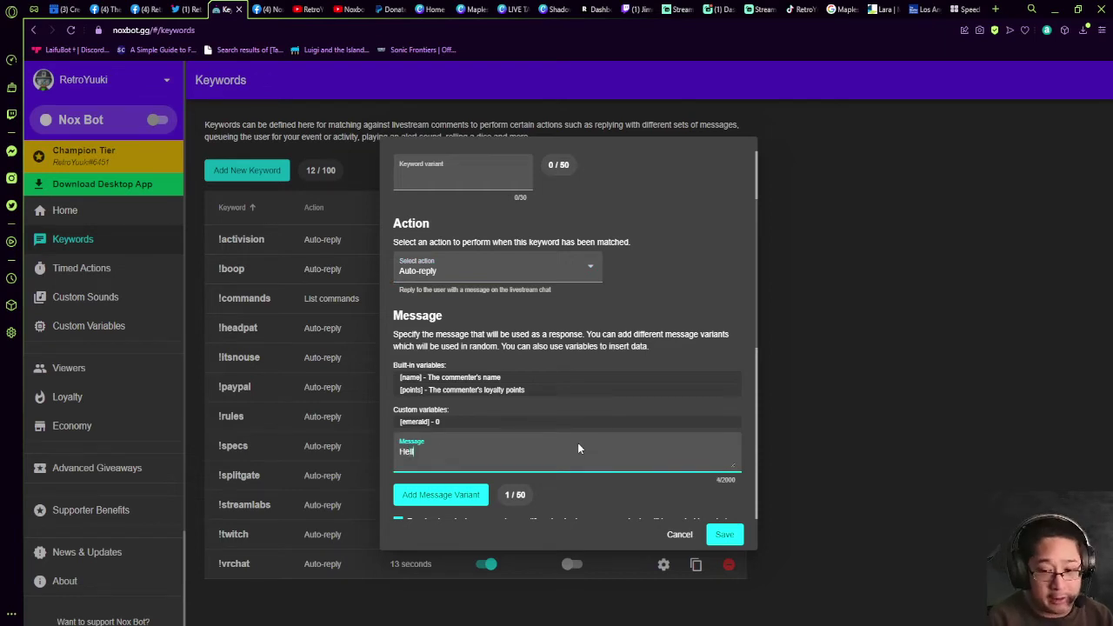
type("o. , ")
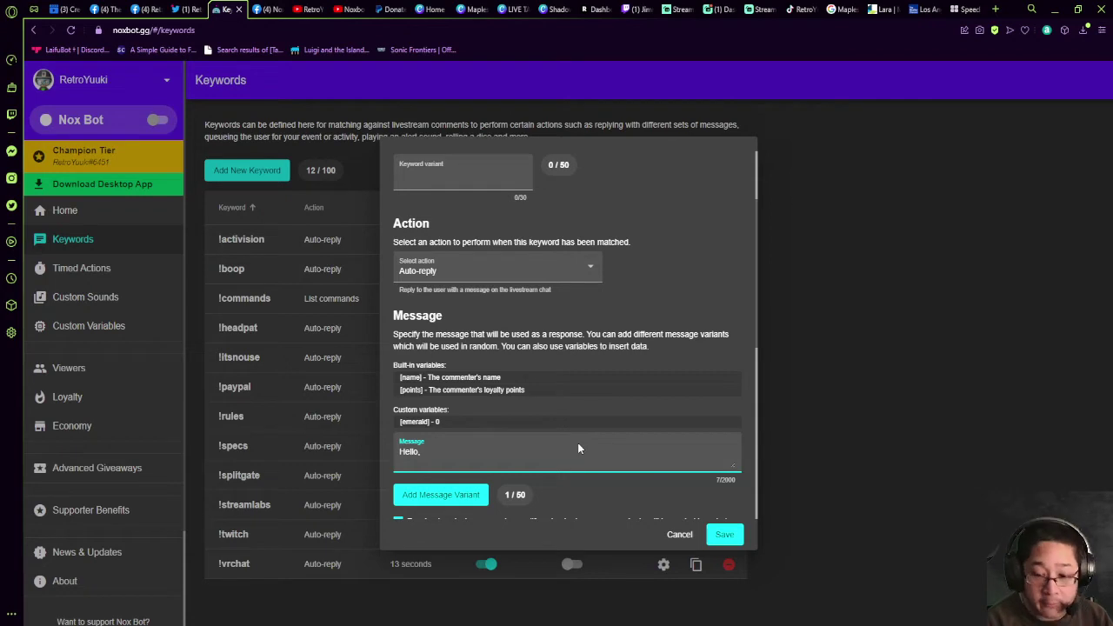
type("[")
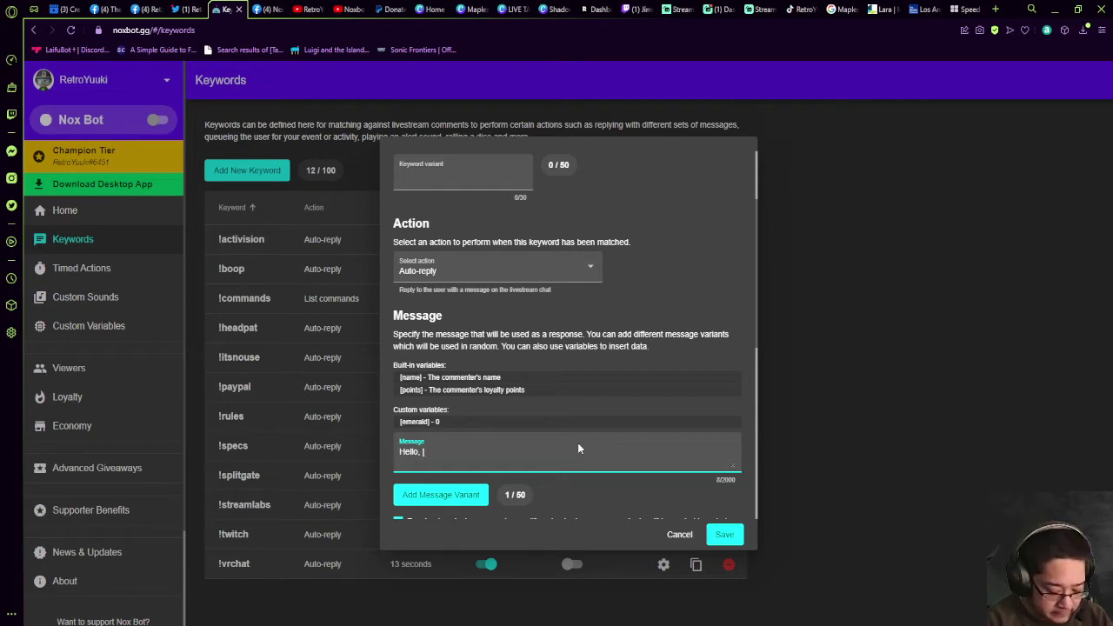
type("name]")
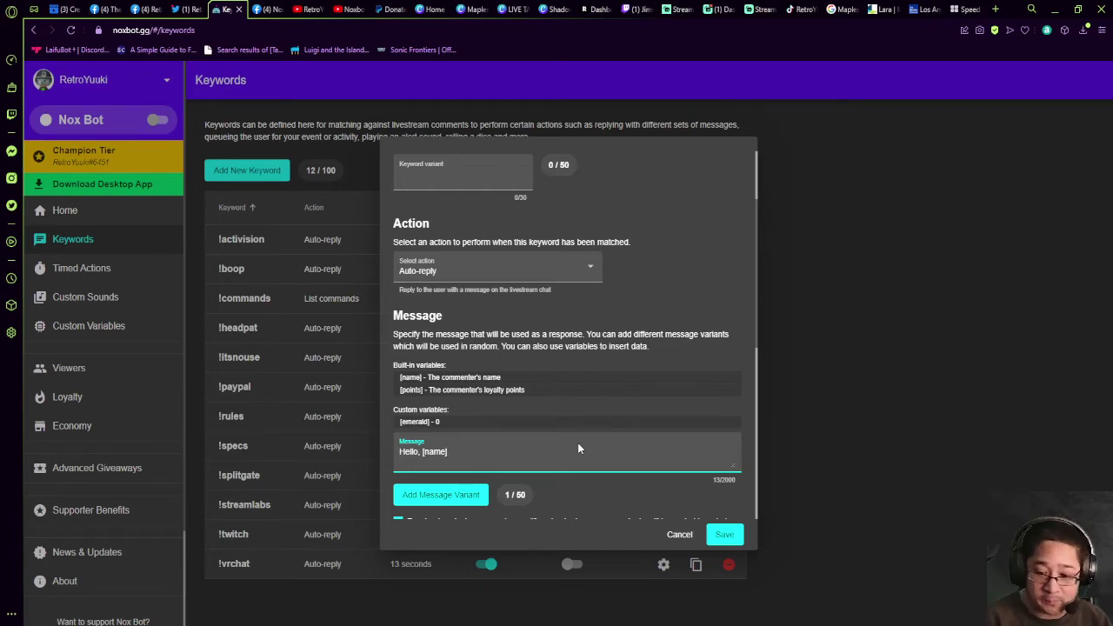
Examine the new keyword's message variant, cost, cooldown and sound options, including the available sound effects
scroll(644, 470, "down", 2)
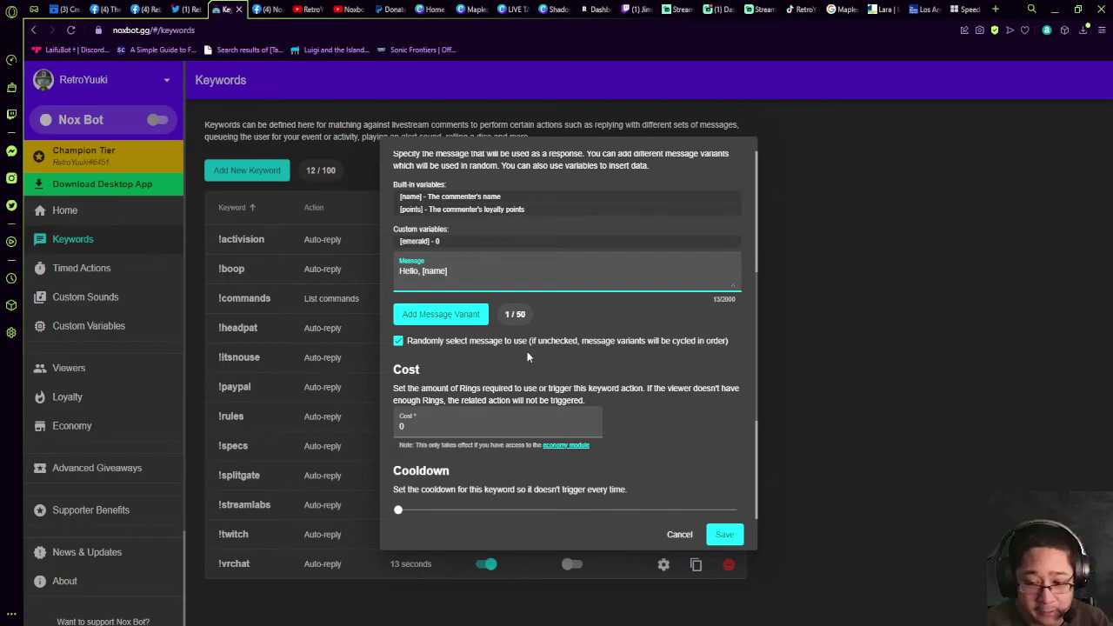
scroll(560, 365, "up", 2)
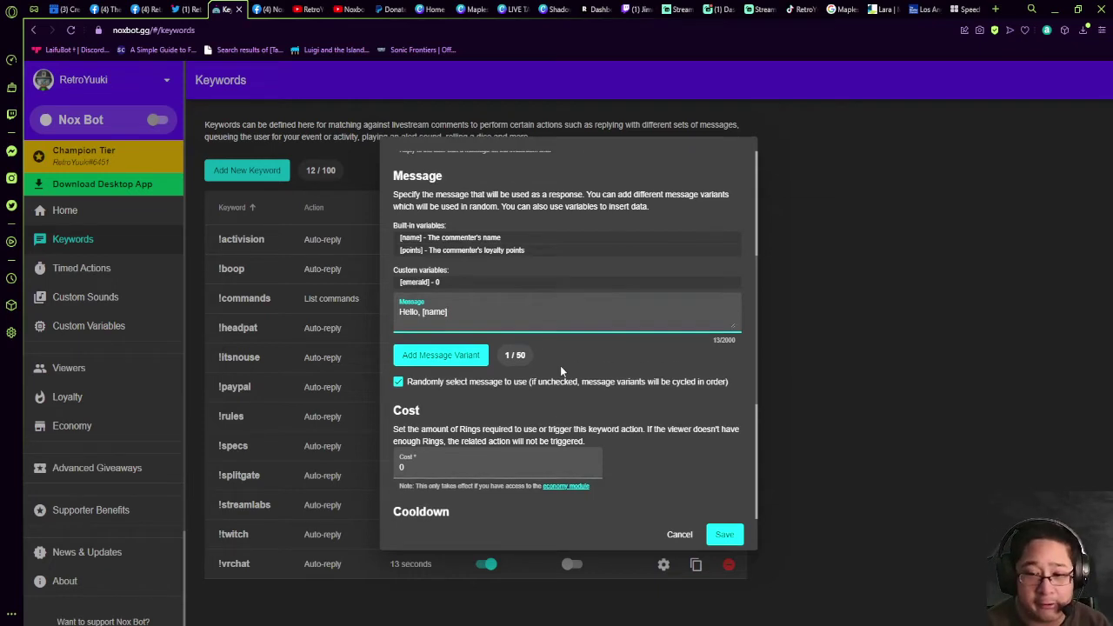
scroll(561, 368, "down", 2)
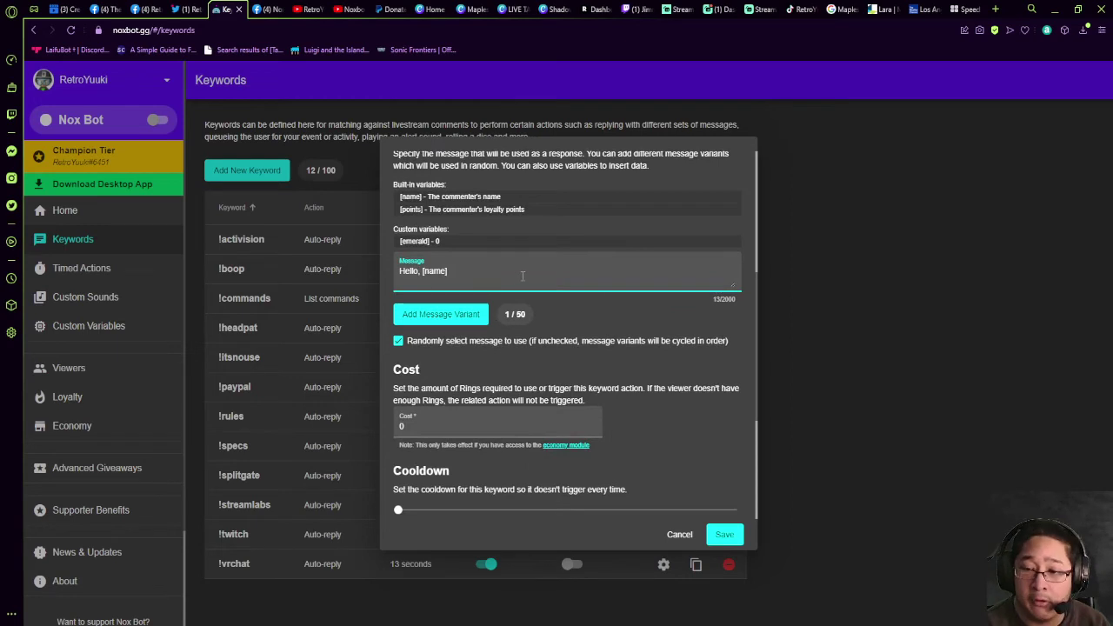
scroll(561, 343, "down", 2)
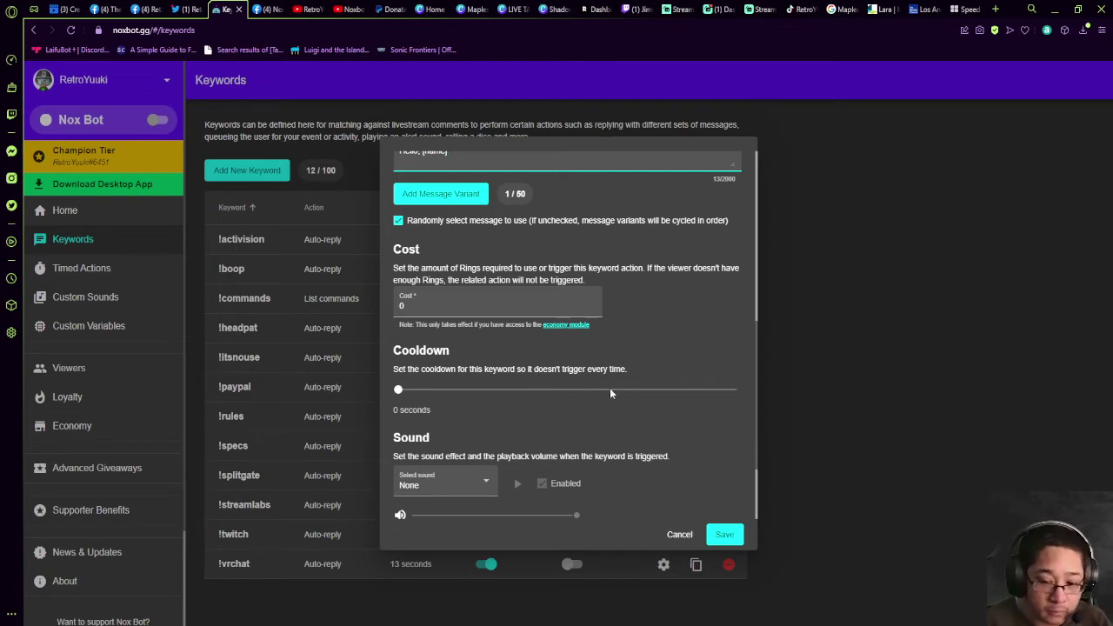
scroll(635, 398, "down", 2)
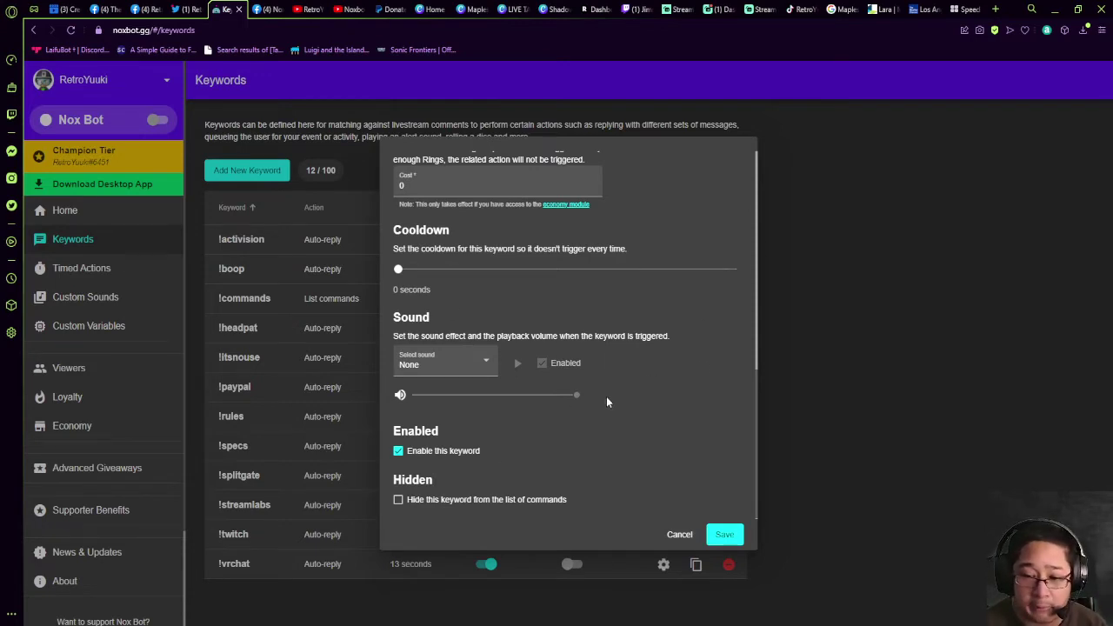
left_click(479, 365)
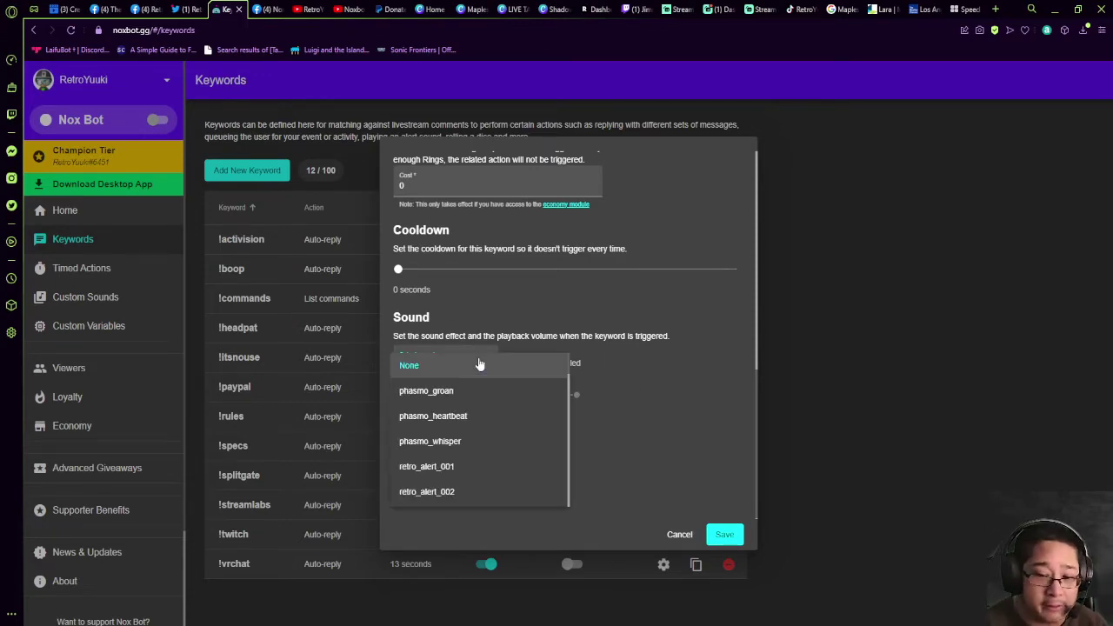
scroll(473, 416, "down", 5)
scroll(486, 415, "down", 8)
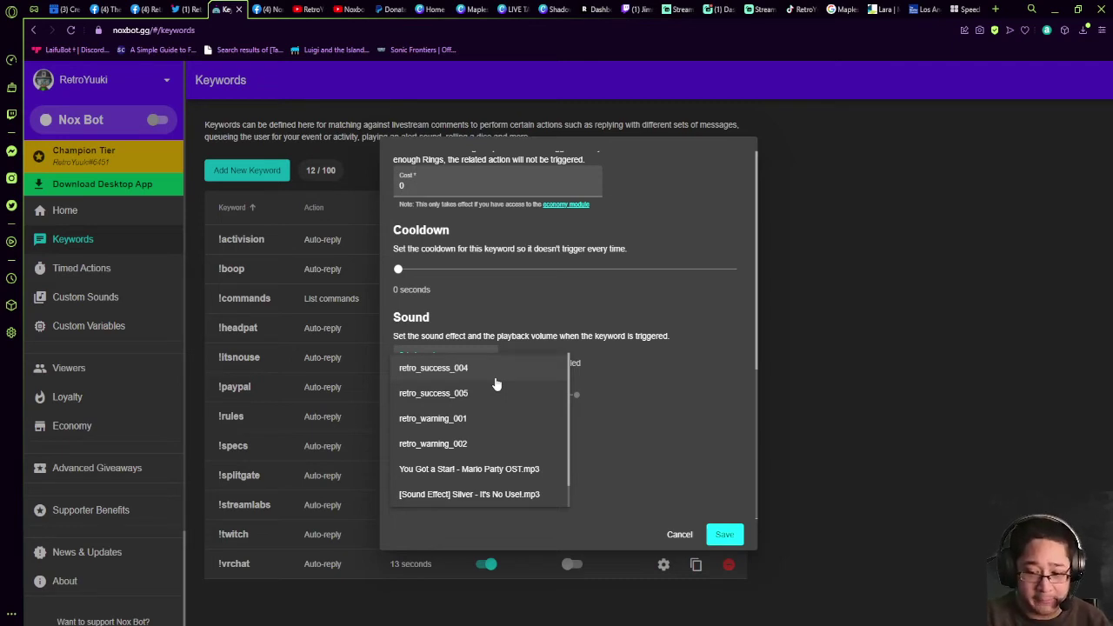
left_click(686, 434)
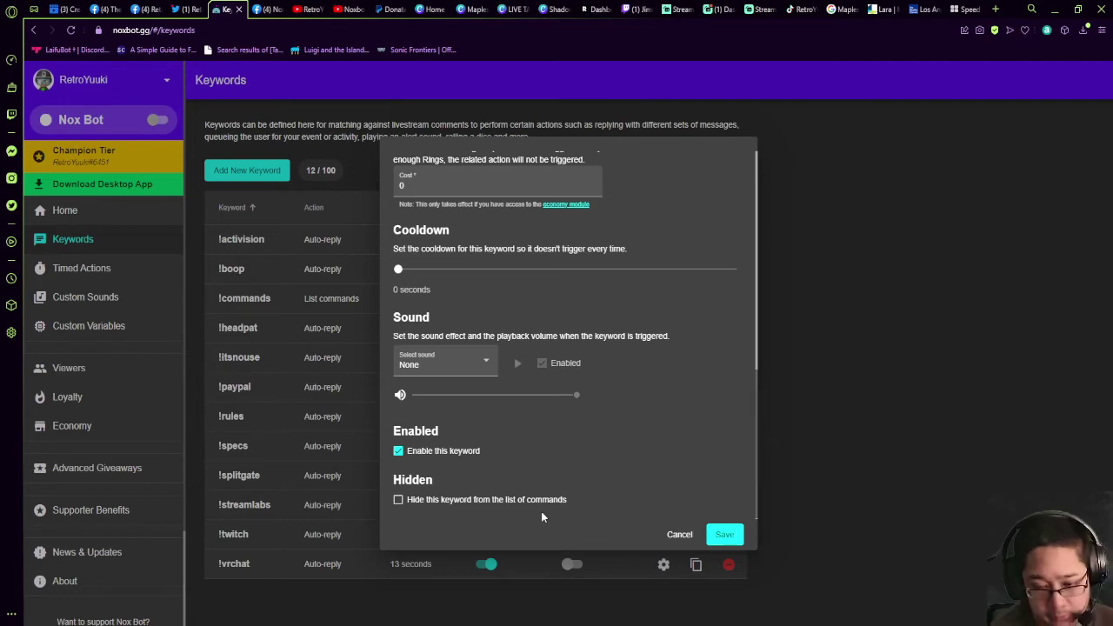
Check the new keyword's action and message once more and save the keyword
scroll(554, 483, "up", 10)
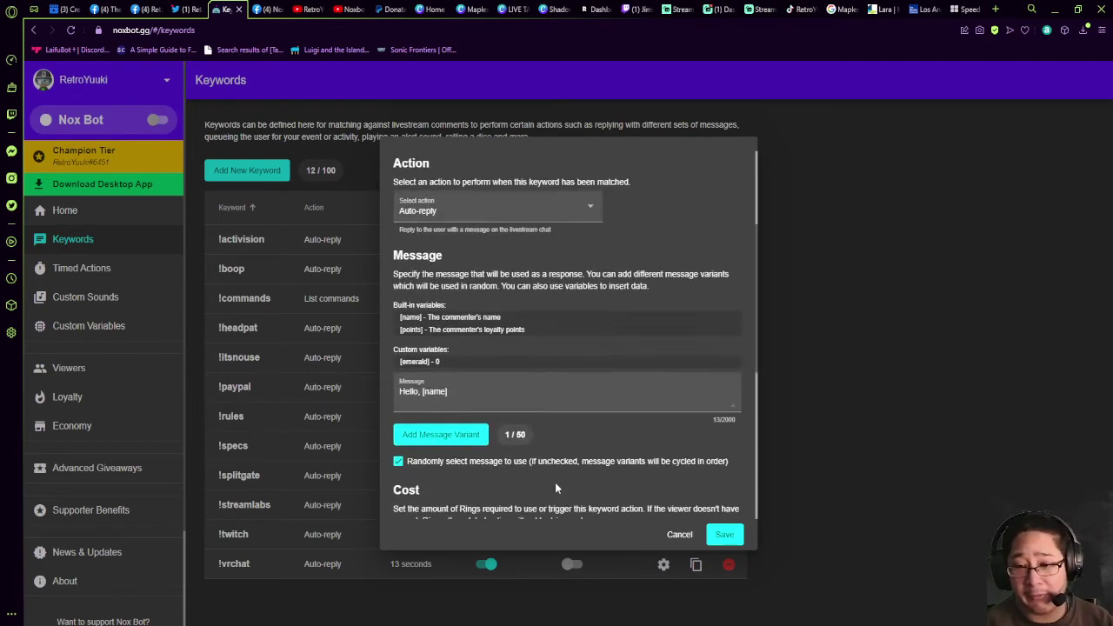
scroll(674, 389, "down", 10)
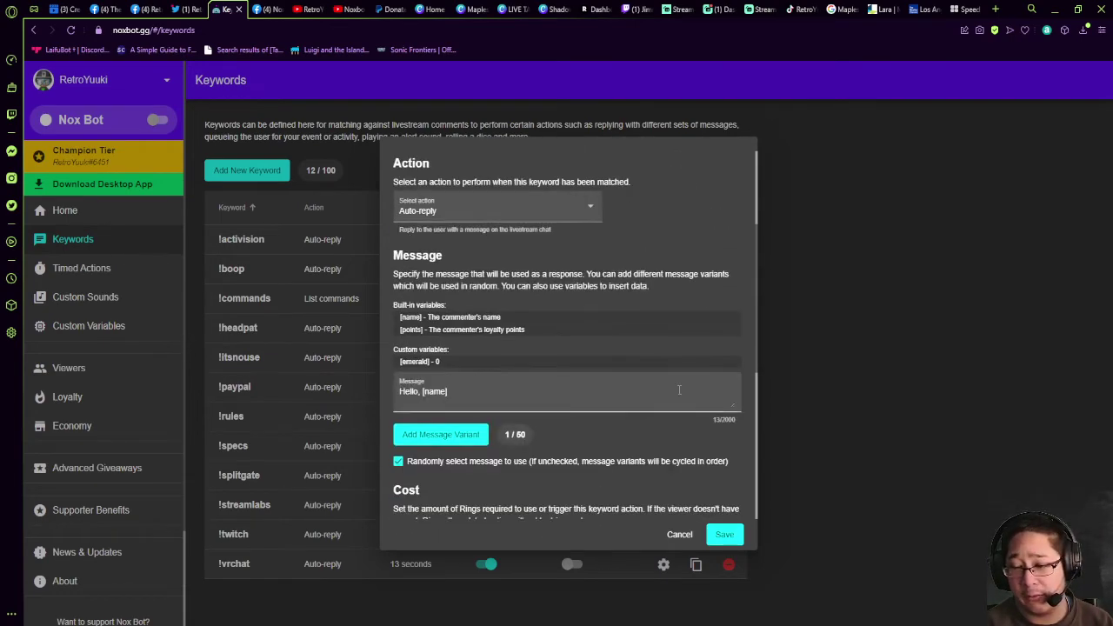
left_click(710, 534)
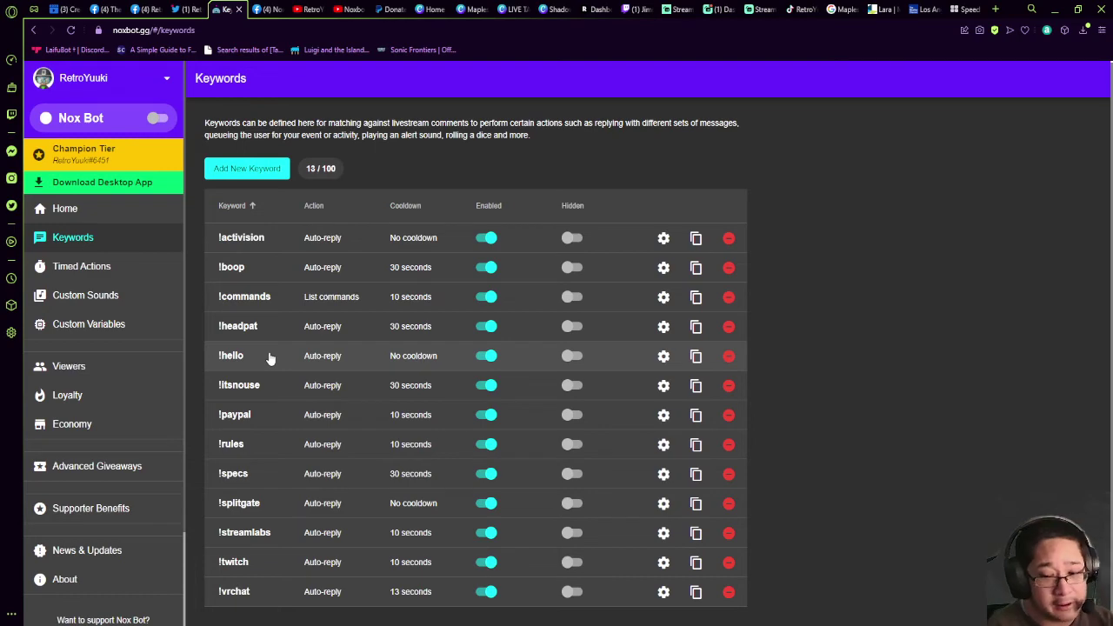
Open the settings of the !hello keyword for review and save them without changes
left_click(665, 362)
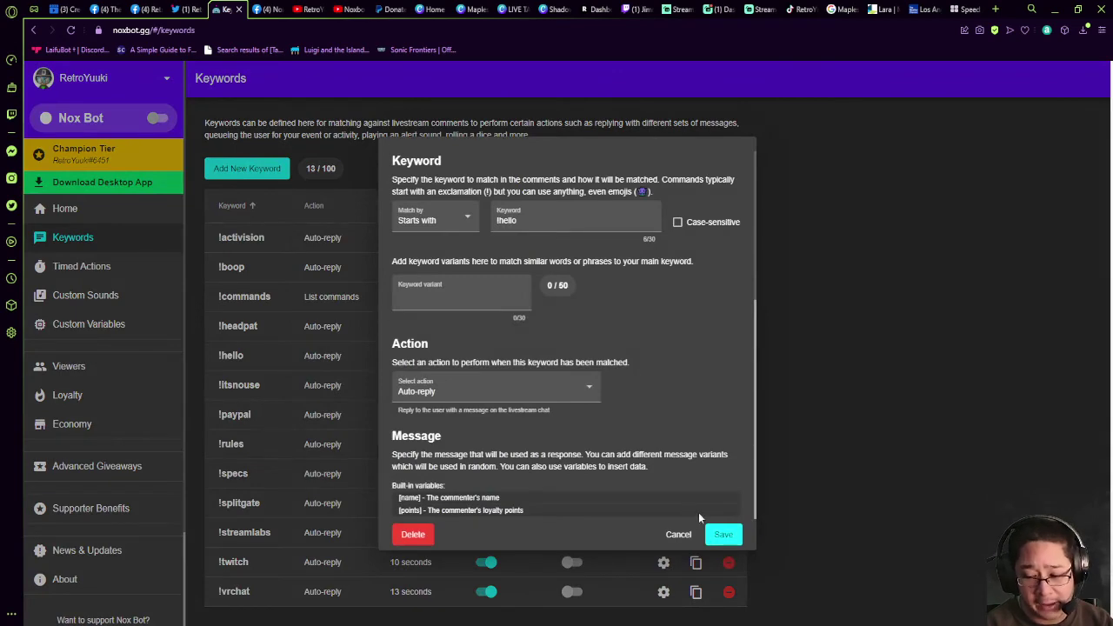
left_click(727, 532)
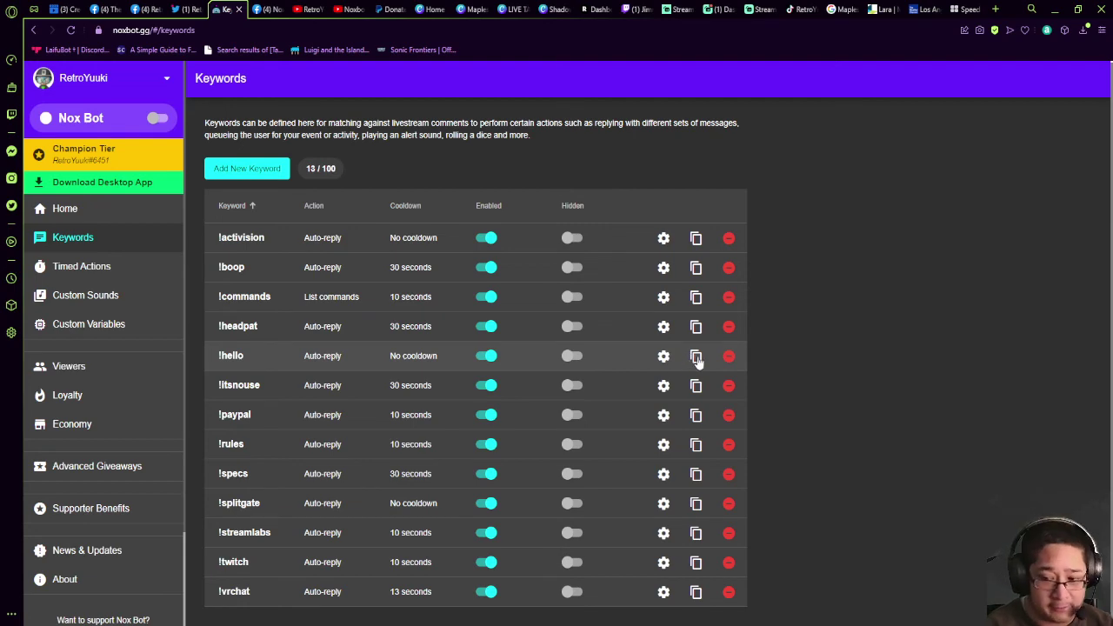
Duplicate the !hello keyword and try to save the copy with its name and settings unchanged
left_click(696, 358)
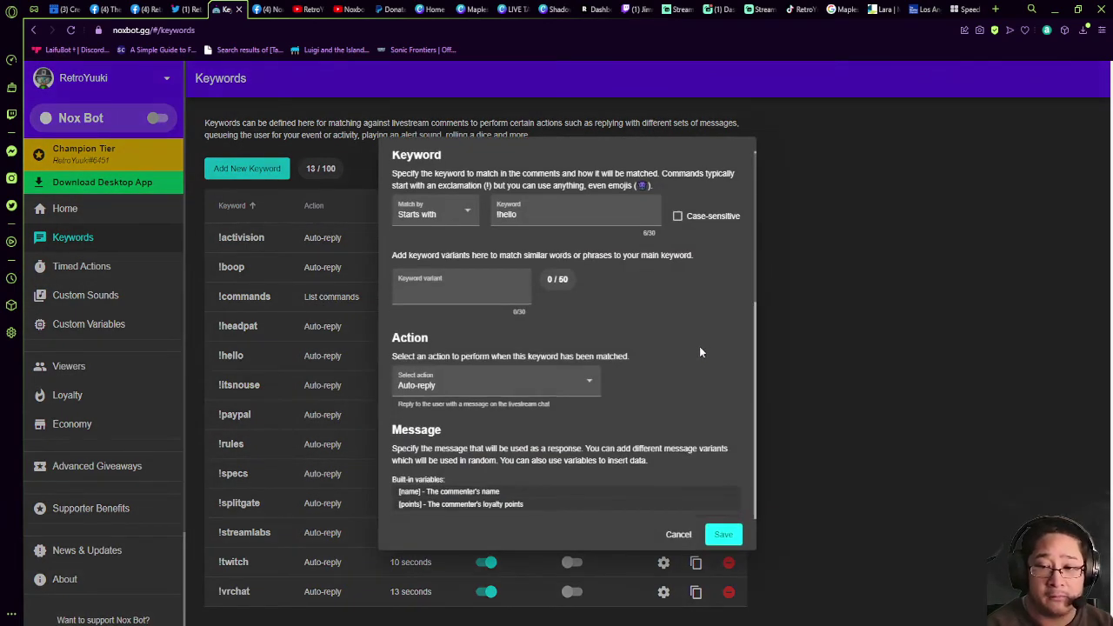
scroll(687, 352, "down", 10)
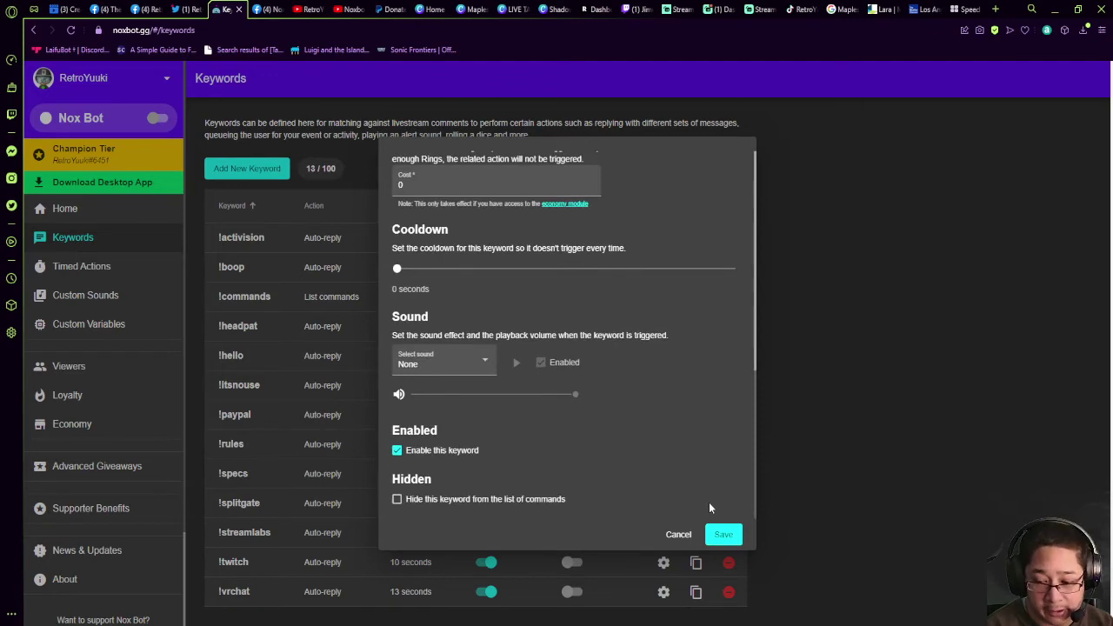
left_click(722, 534)
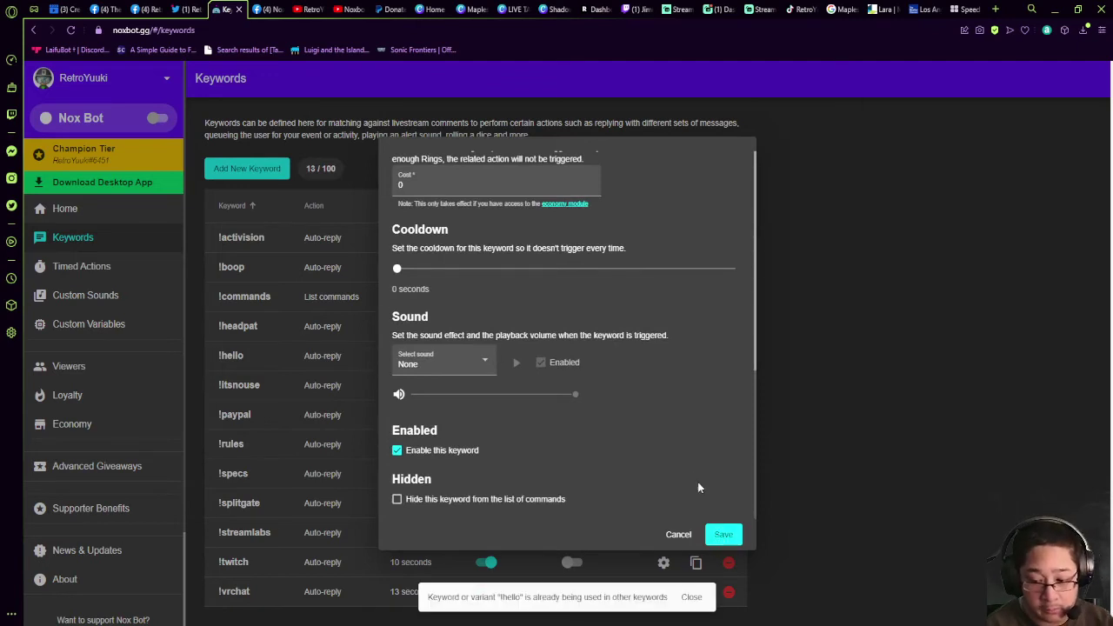
Rename the duplicated keyword to !hello2 and save it
scroll(692, 474, "up", 10)
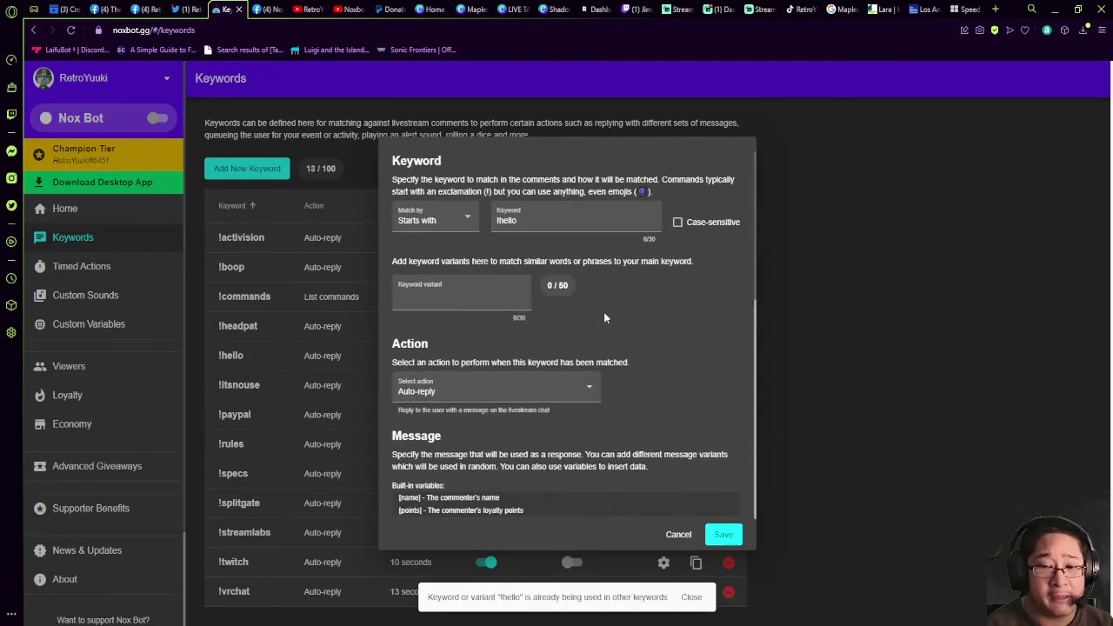
left_click(566, 232)
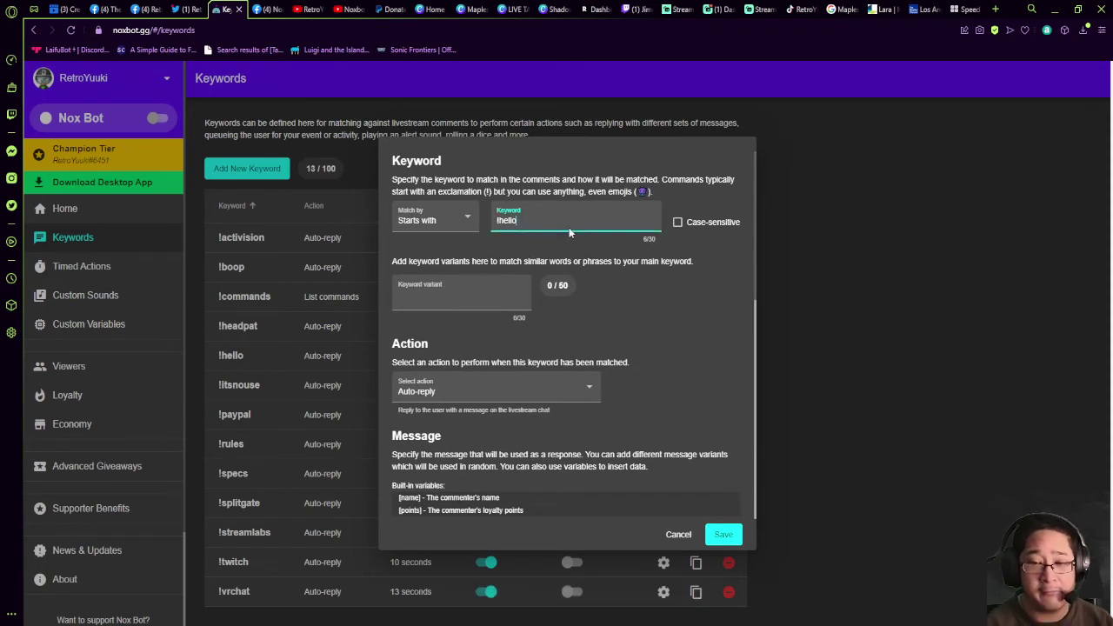
type("2")
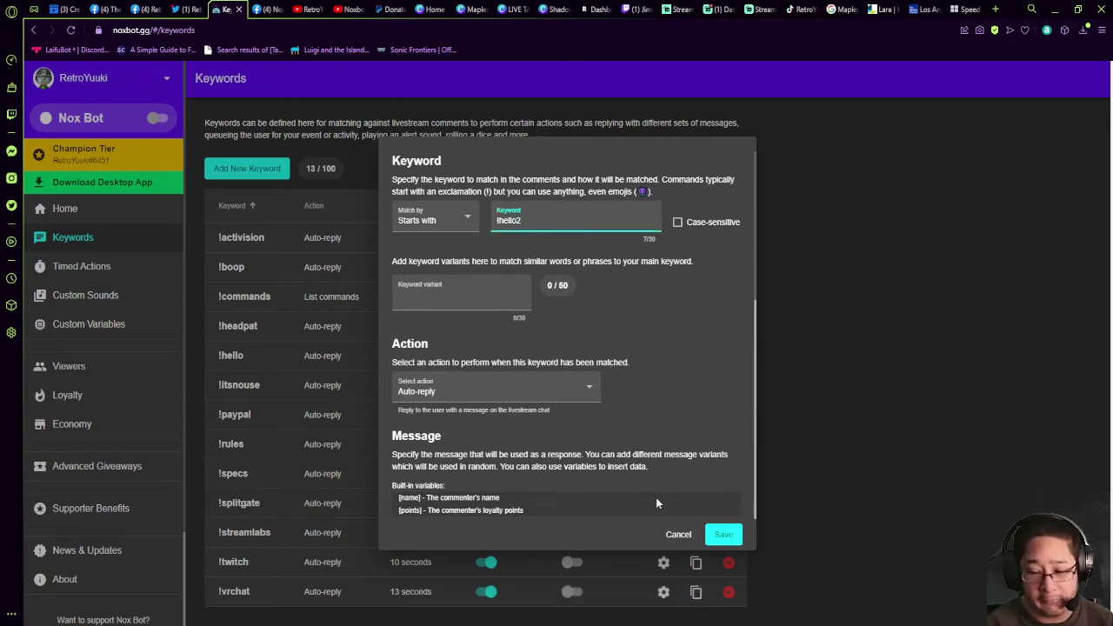
left_click(715, 528)
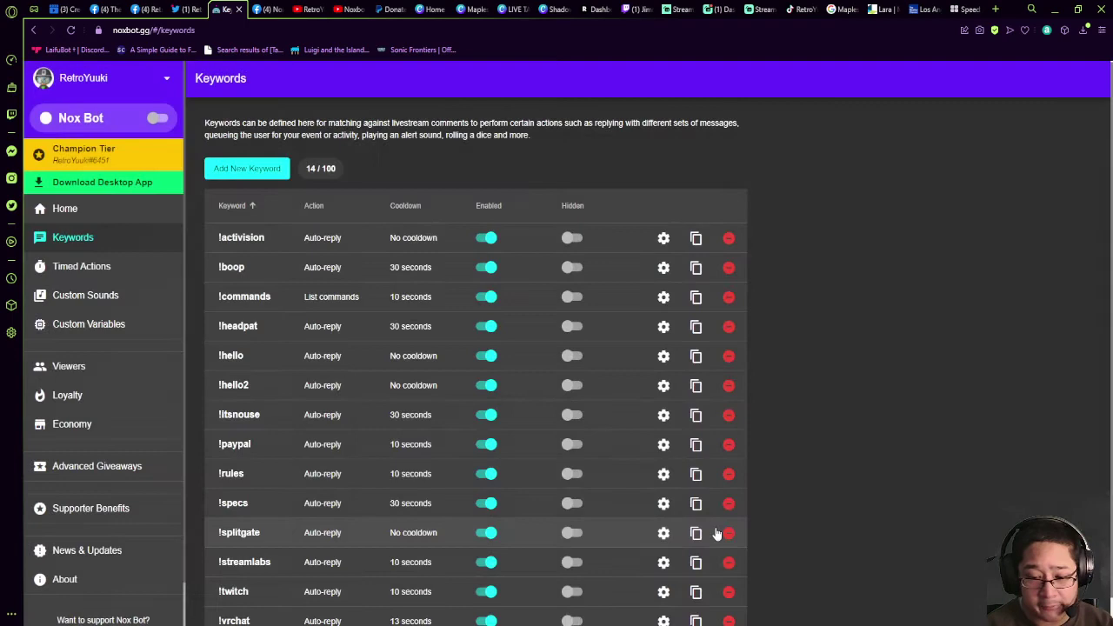
Delete the duplicate !hello2 keyword from the keyword list and confirm the deletion
scroll(661, 422, "down", 1)
scroll(458, 513, "up", 1)
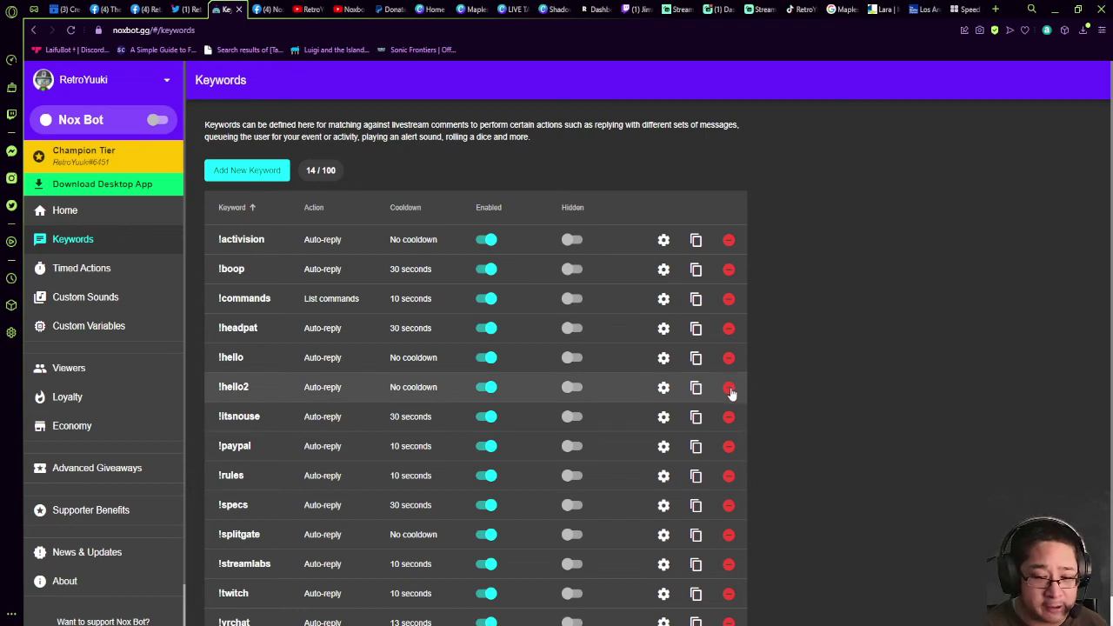
left_click(734, 390)
left_click(623, 90)
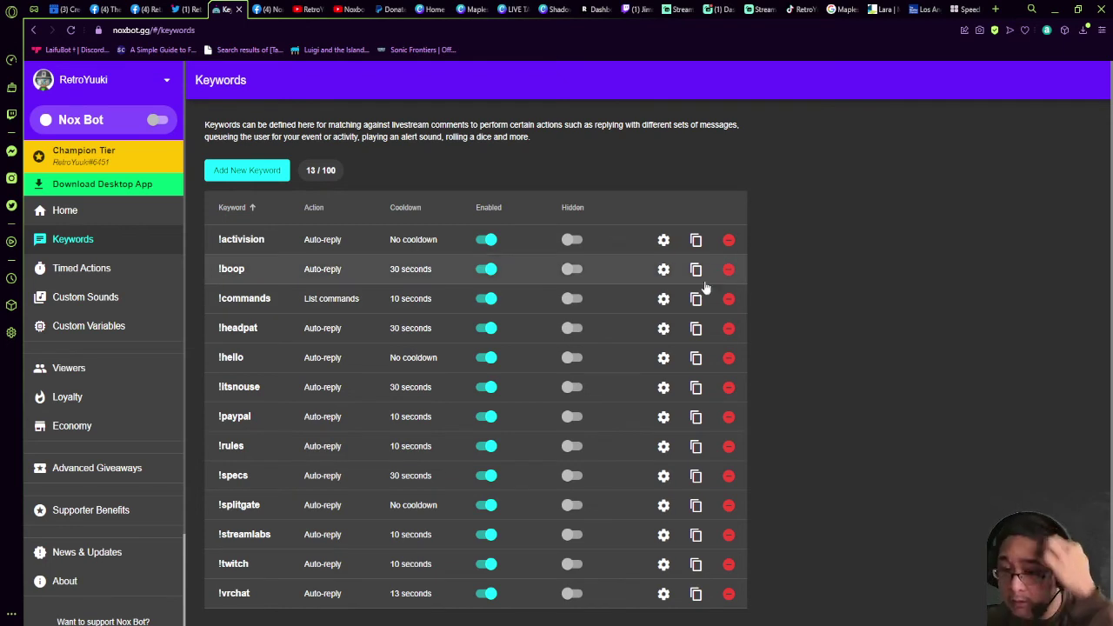
Open the Supporter Benefits overview to compare the keyword and feature limits of each tier
scroll(600, 324, "down", 1)
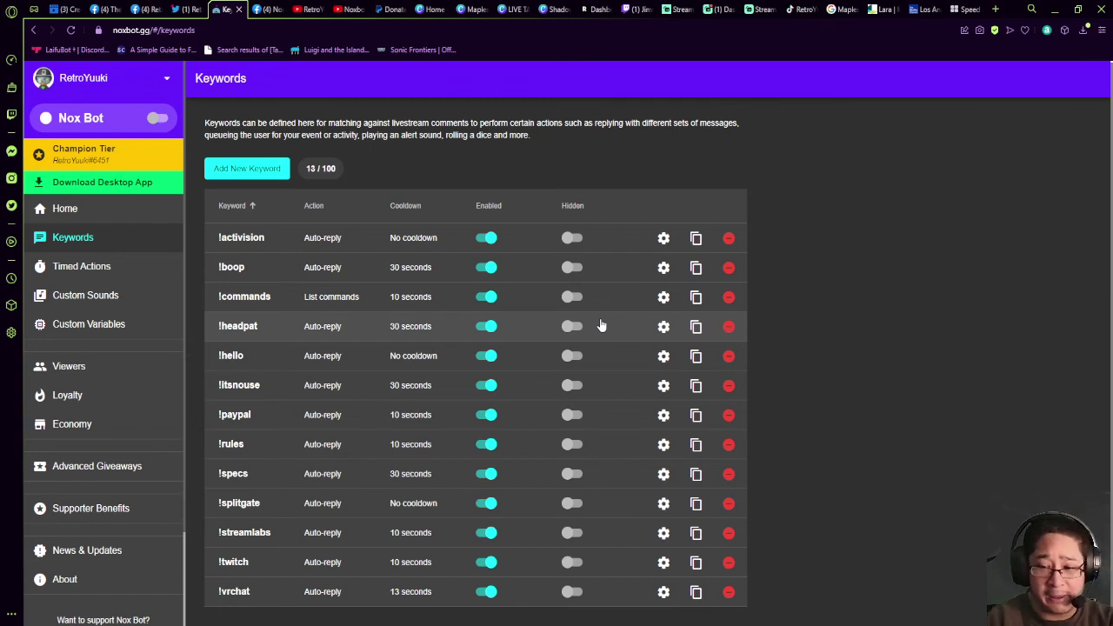
left_click(118, 517)
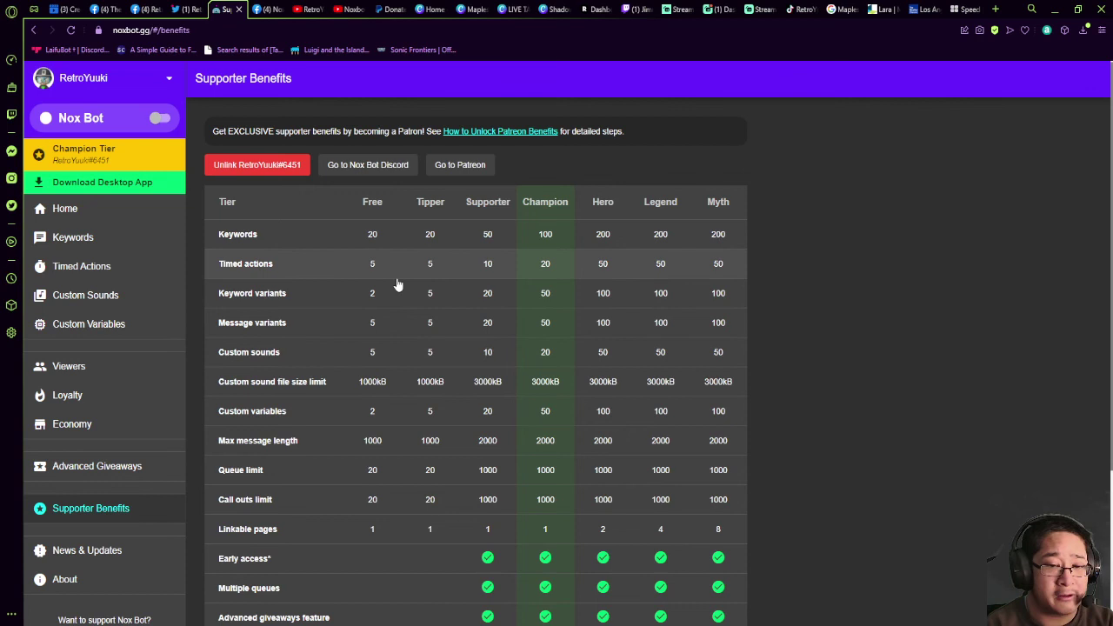